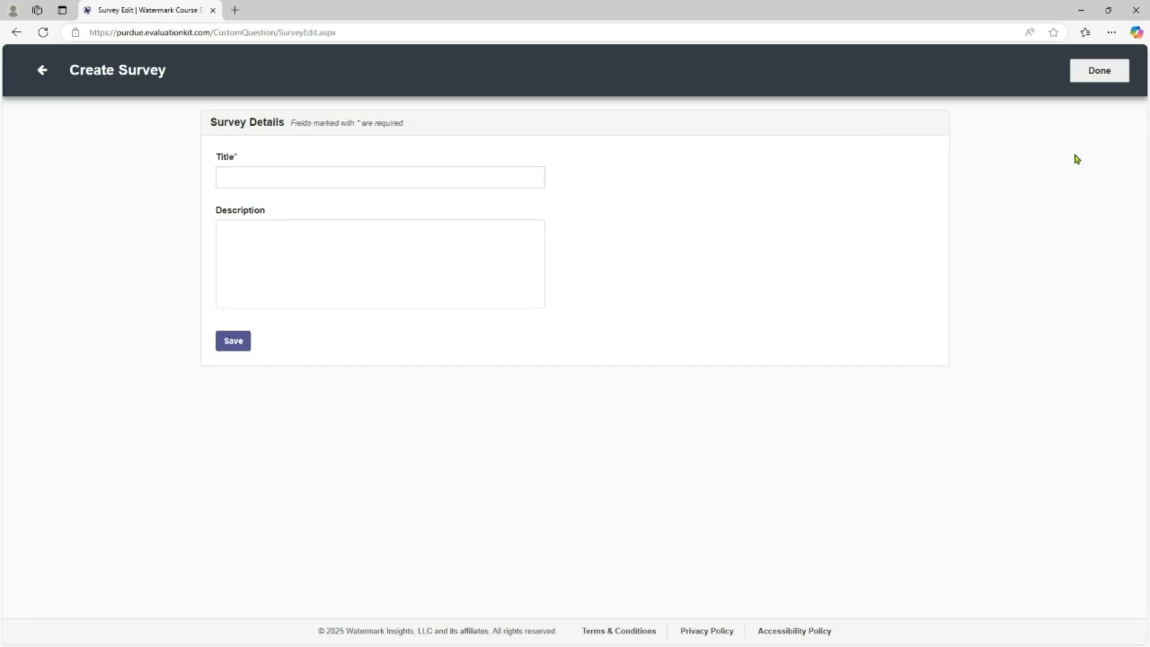
- Title the new survey "LEC Survey" and save its details
left_click(259, 174)
type("LEC Survey")
left_click(221, 344)
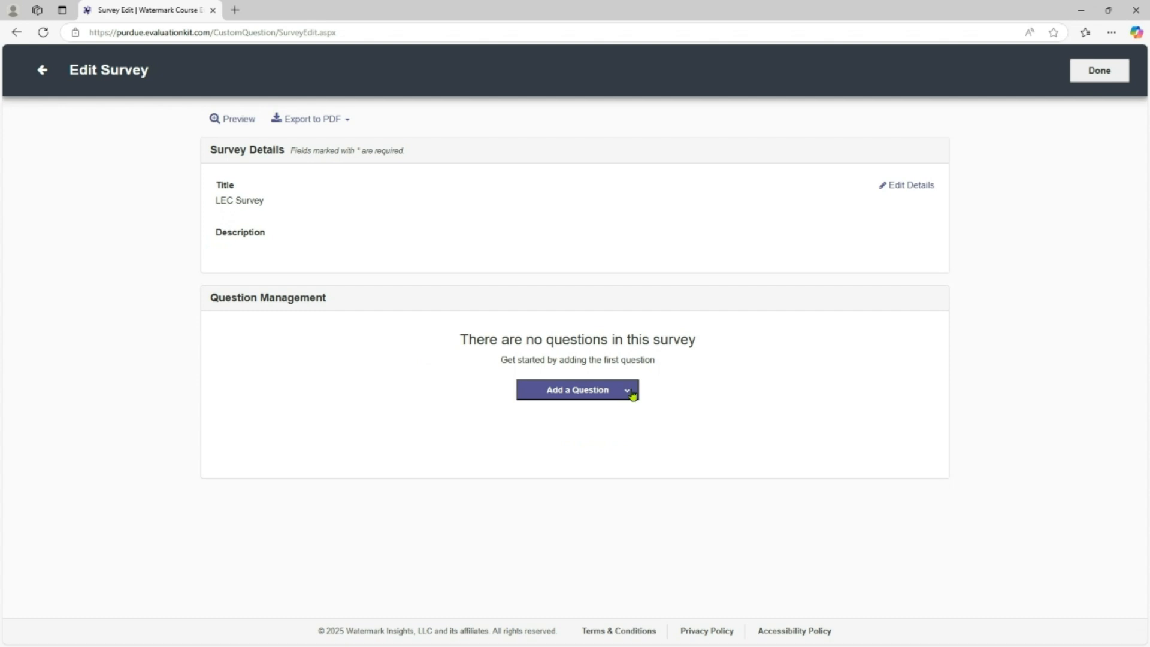
- Add question 654, "I understand what is expected of me in this course," to the survey from the Purdue PICES Item Bank
left_click(627, 390)
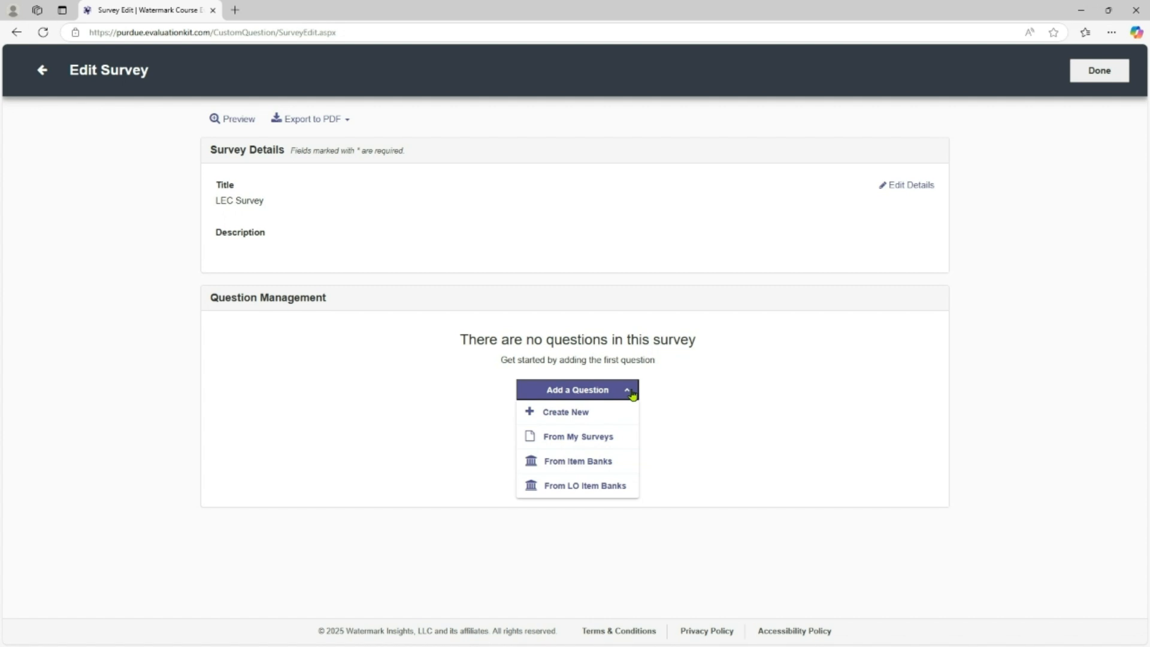
left_click(597, 462)
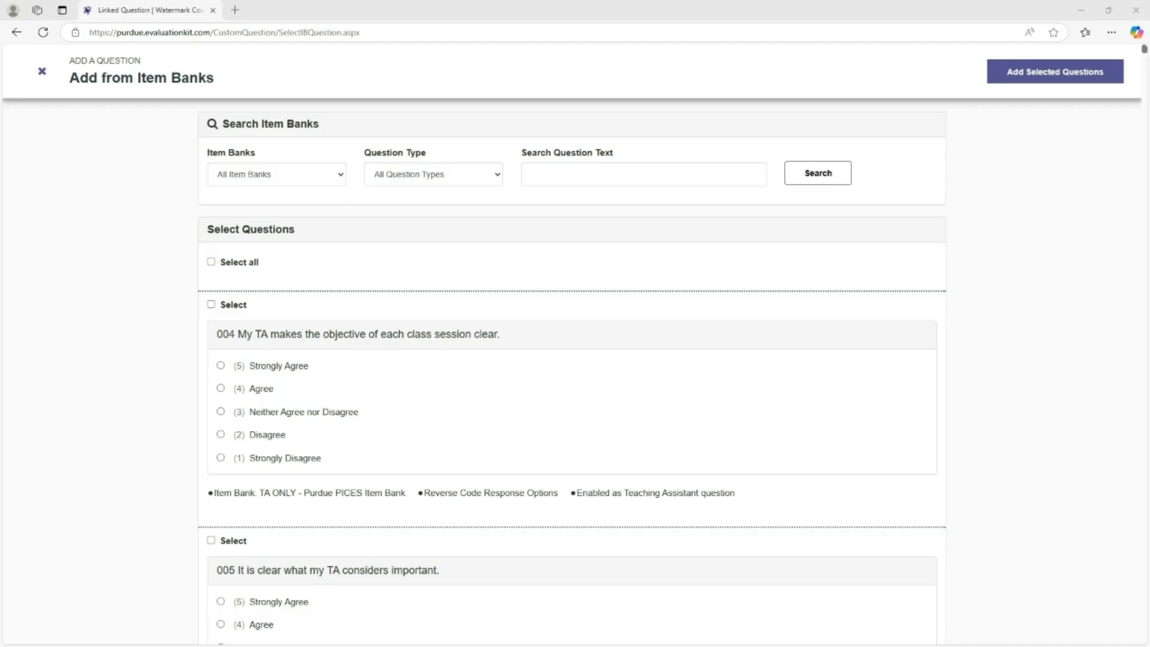
left_click(339, 175)
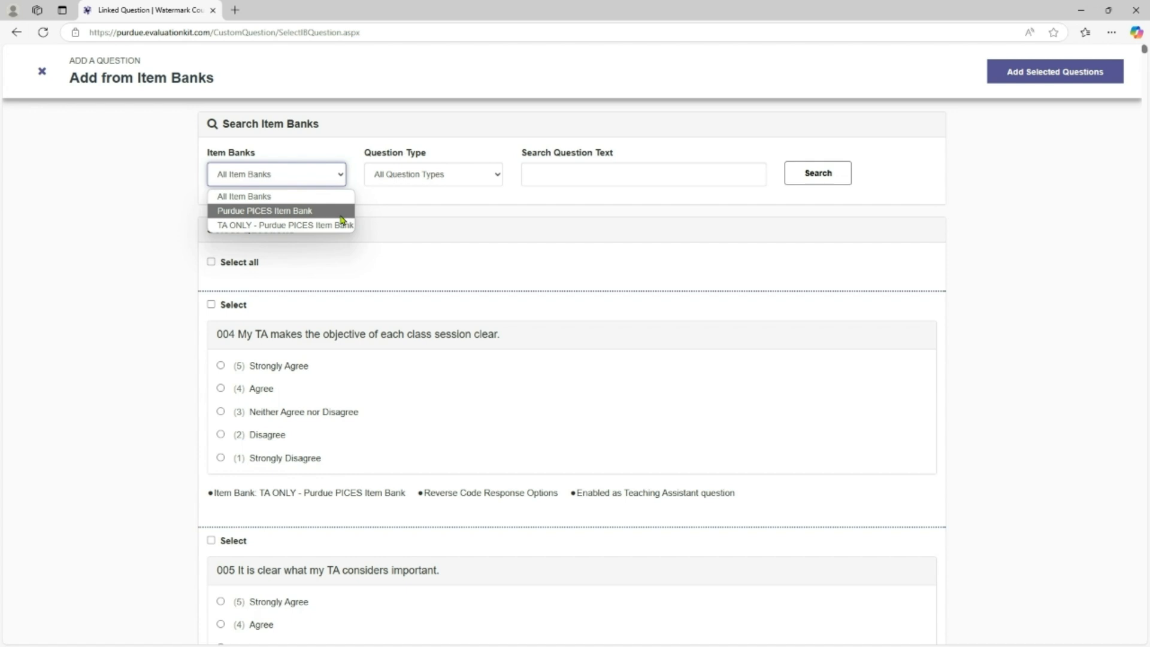
left_click(341, 215)
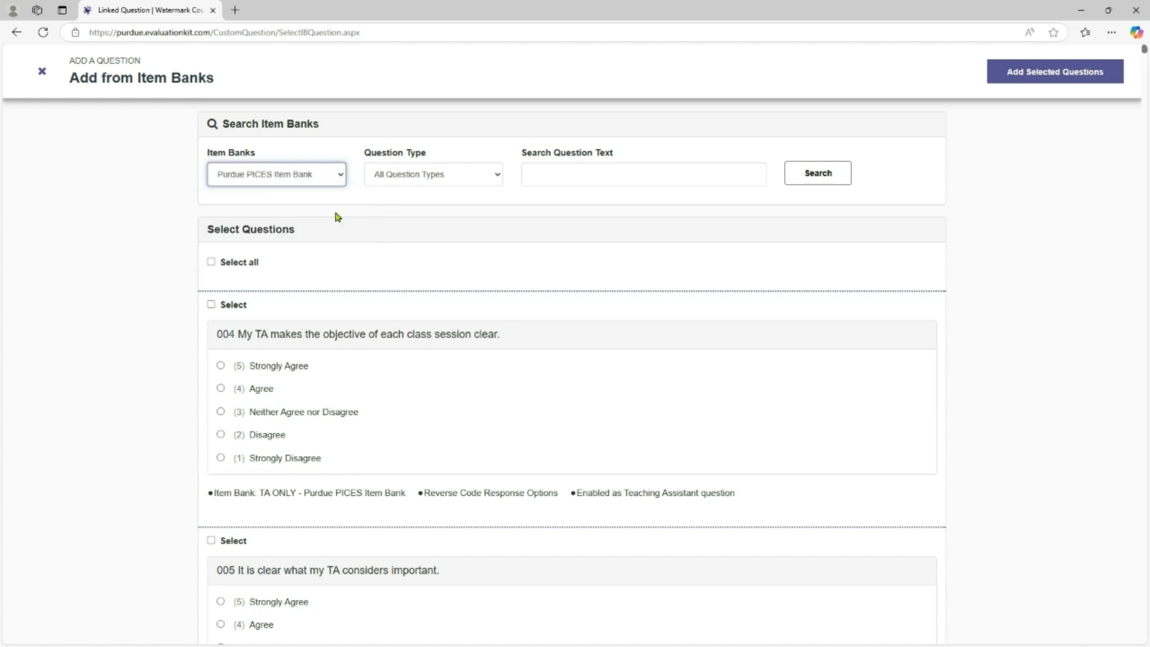
left_click(613, 170)
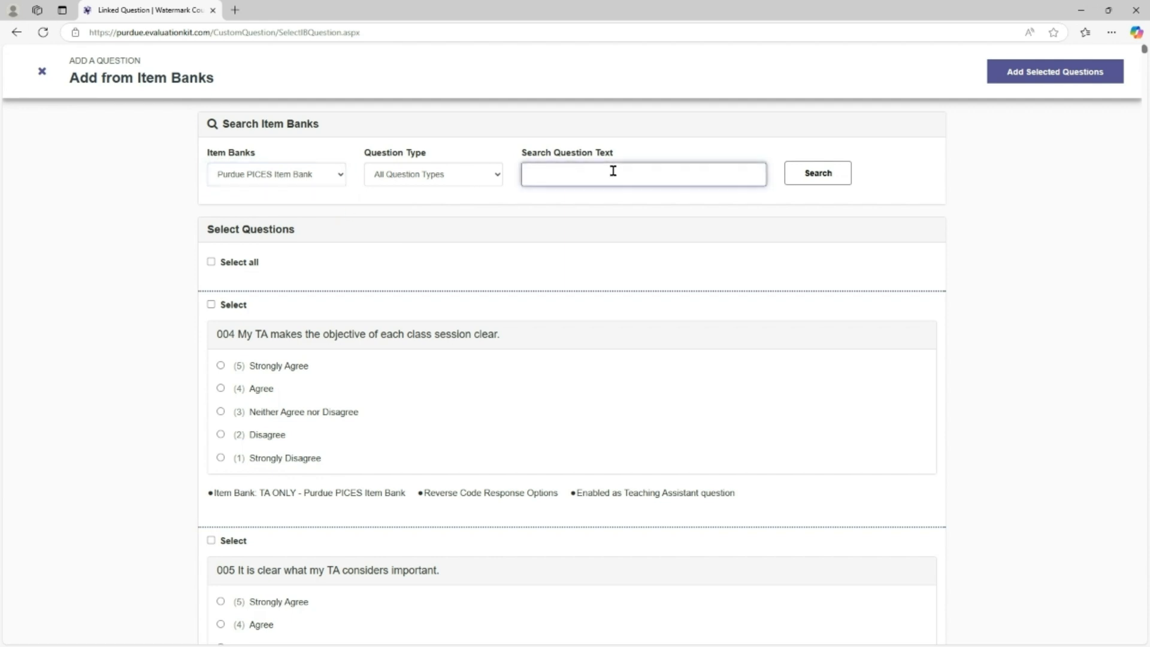
type("654")
left_click(817, 179)
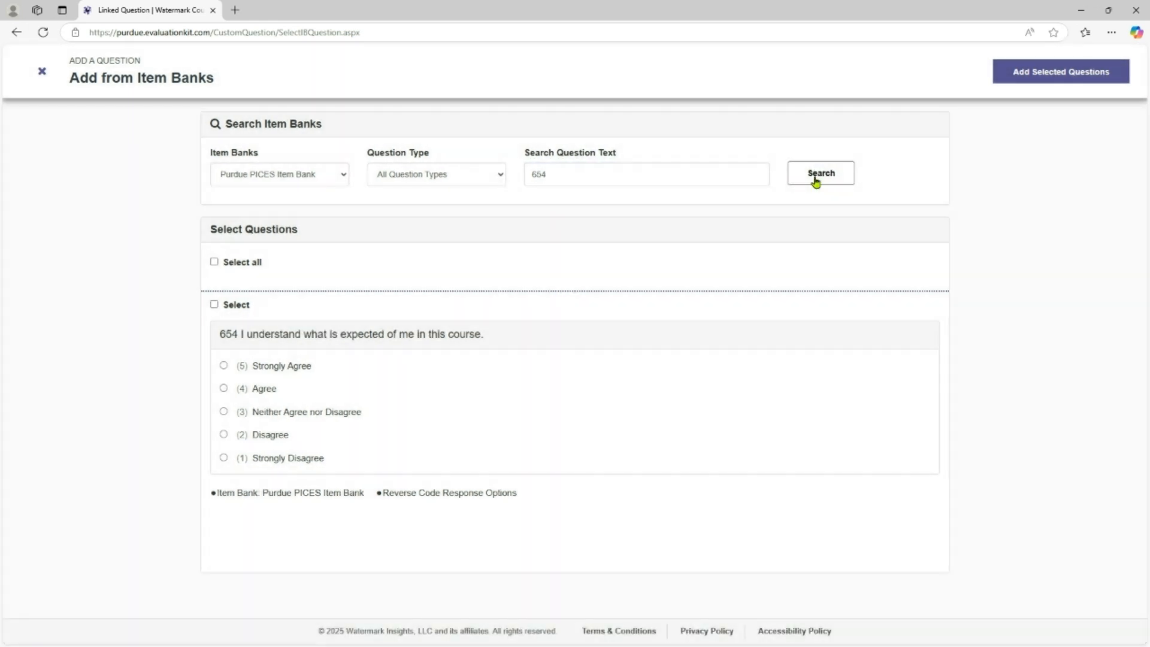
left_click(213, 307)
left_click(1012, 82)
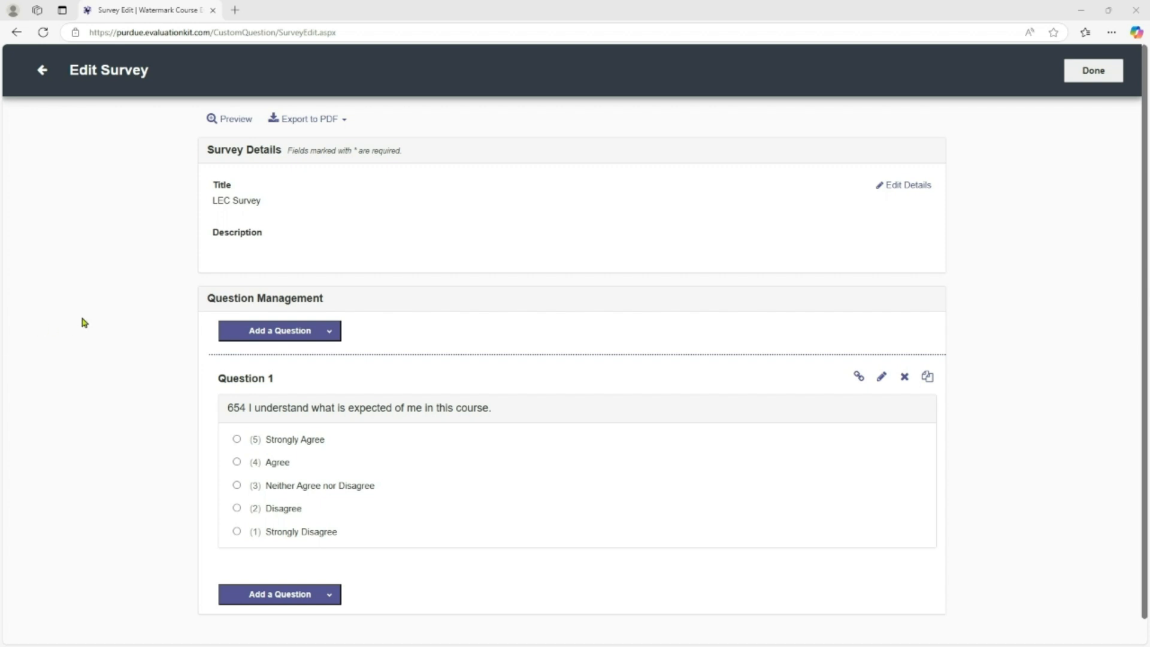
- Create a new Single Selection question with the text "I liked this course."
left_click(327, 334)
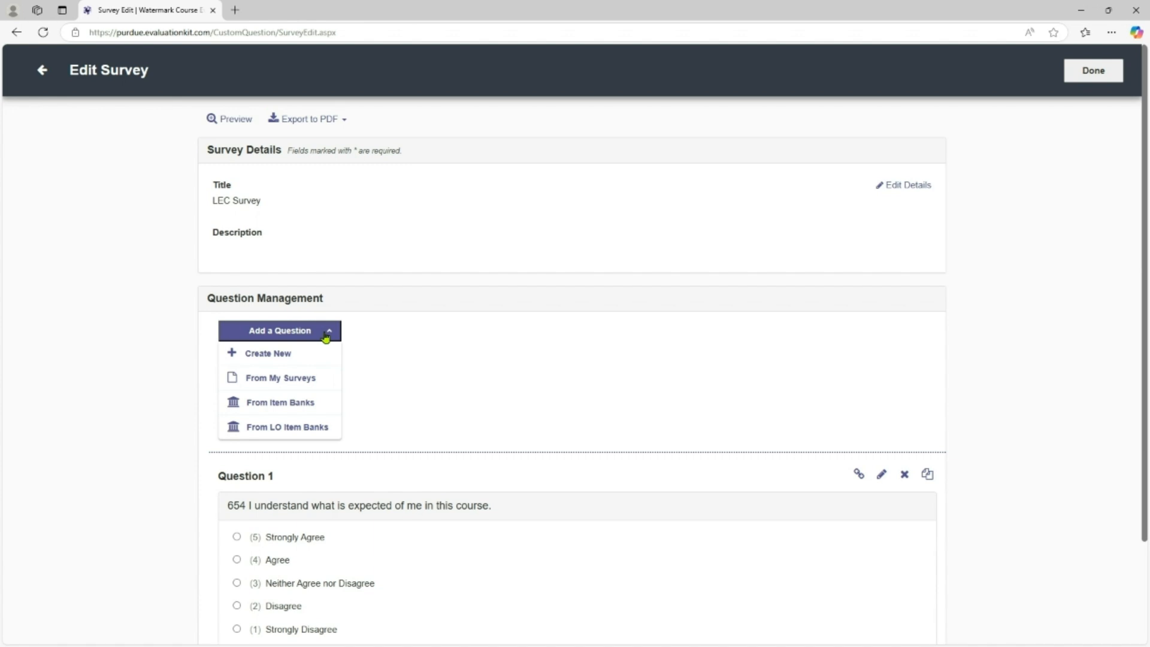
left_click(277, 357)
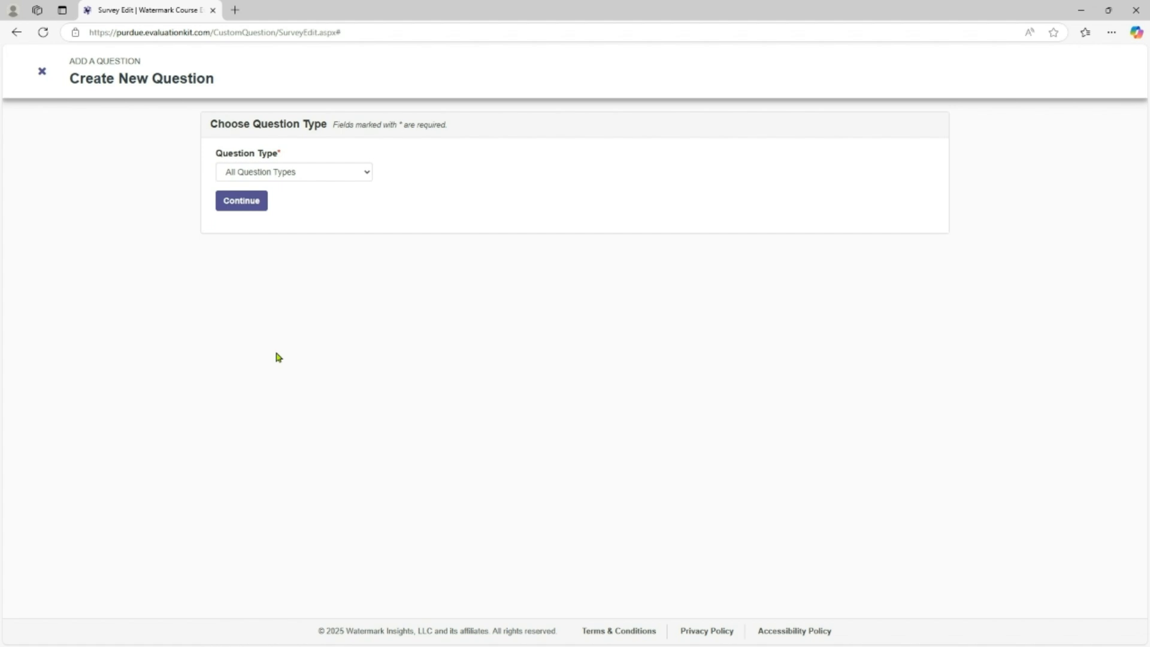
left_click(365, 174)
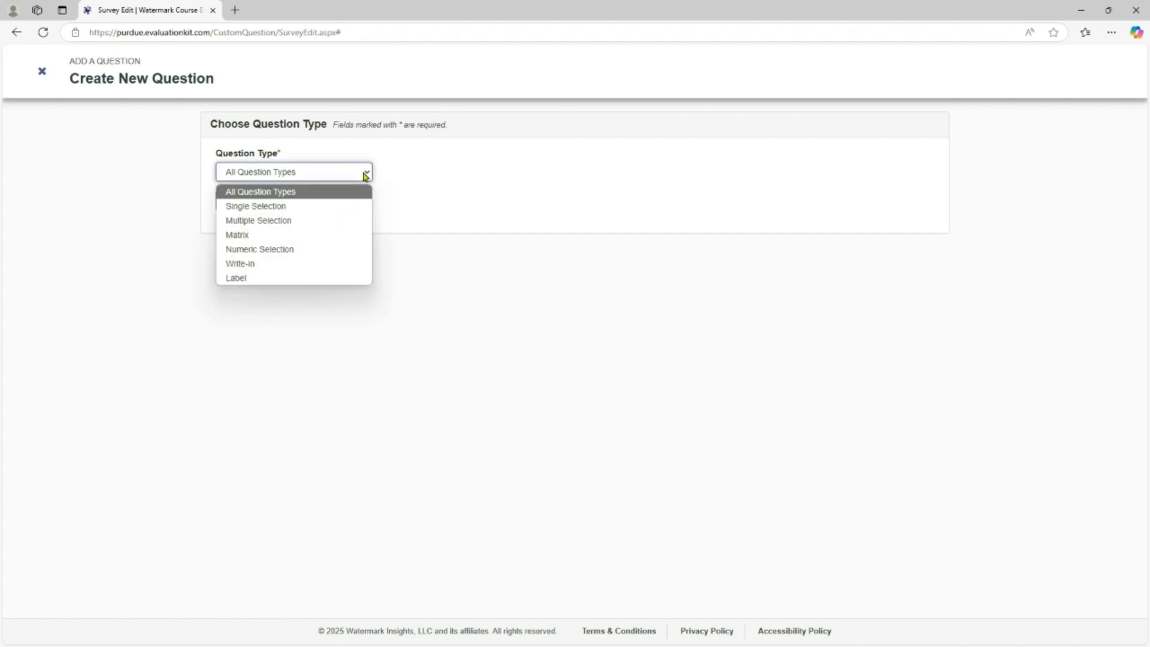
left_click(339, 206)
left_click(250, 200)
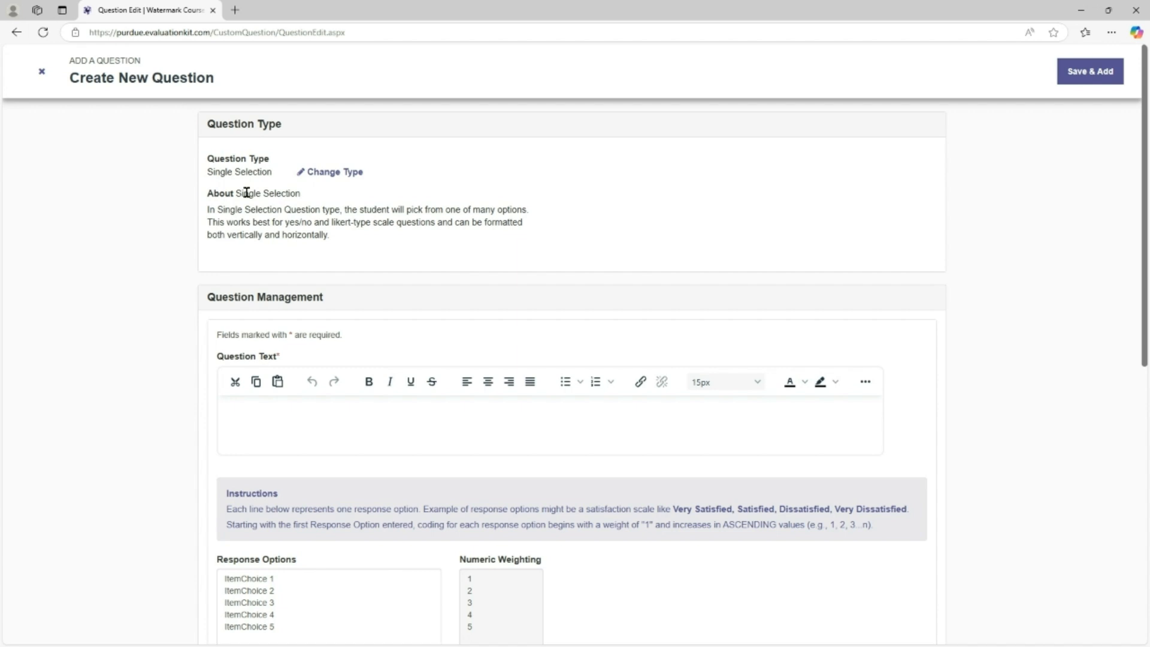
left_click(298, 408)
type("I liked this course.")
- Replace the default response options with Strongly Agree, Agree, Neither Agree nor Disagree, Disagree and Strongly Disagree
scroll(299, 409, "down", 3)
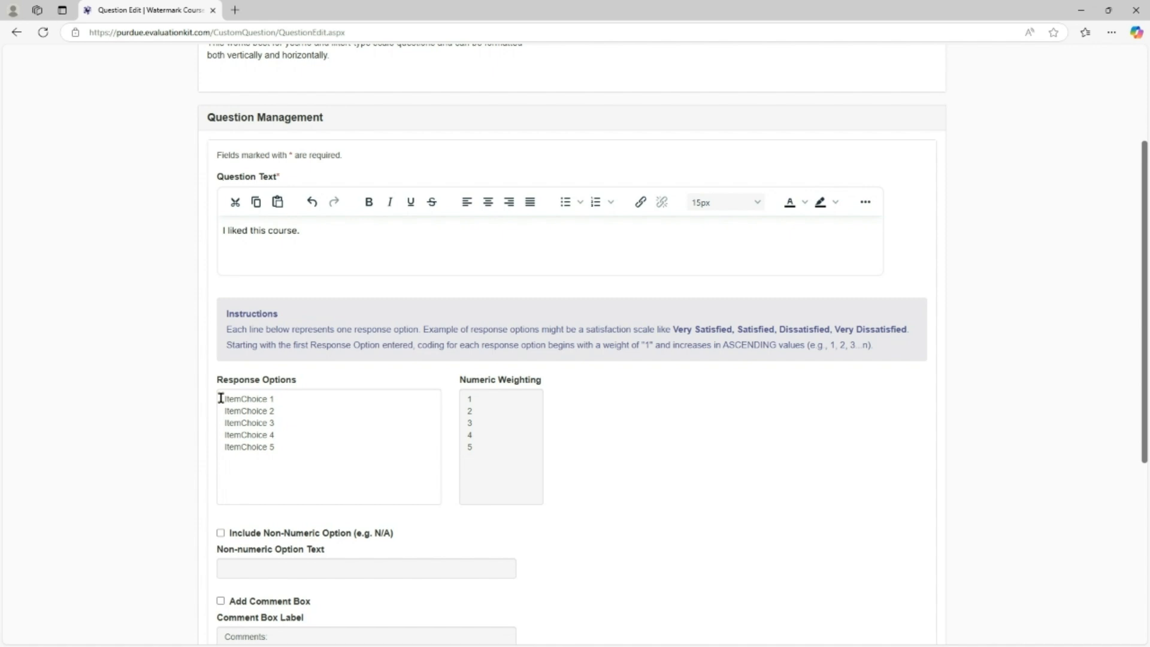
left_click_drag(219, 398, 303, 447)
right_click(249, 424)
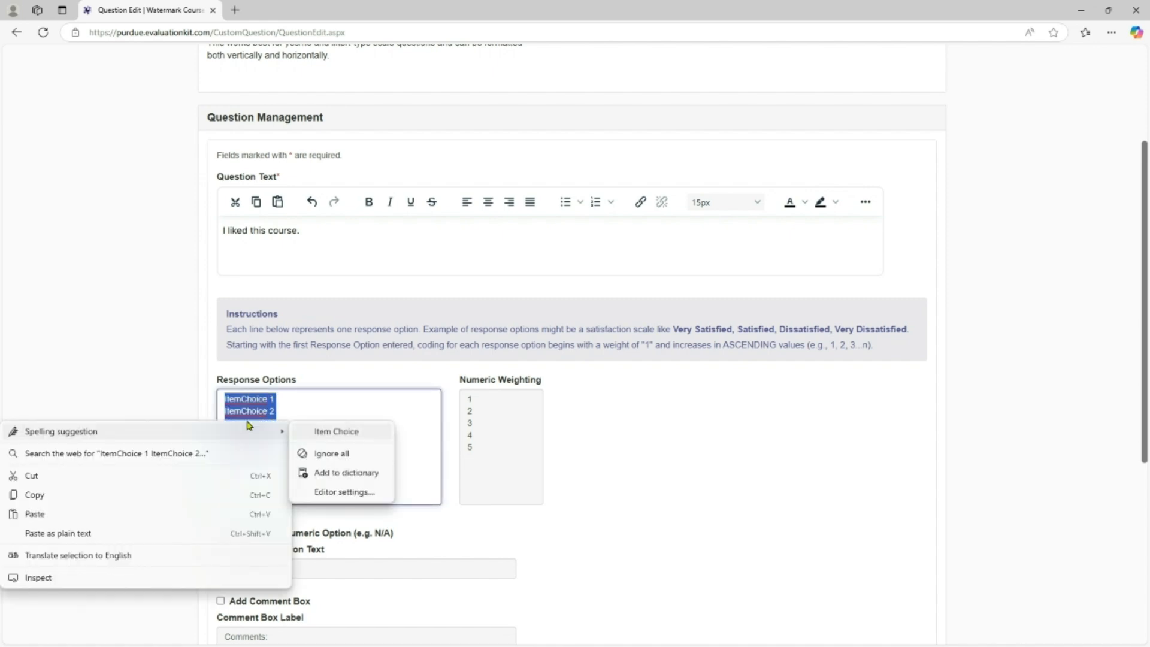
left_click(93, 514)
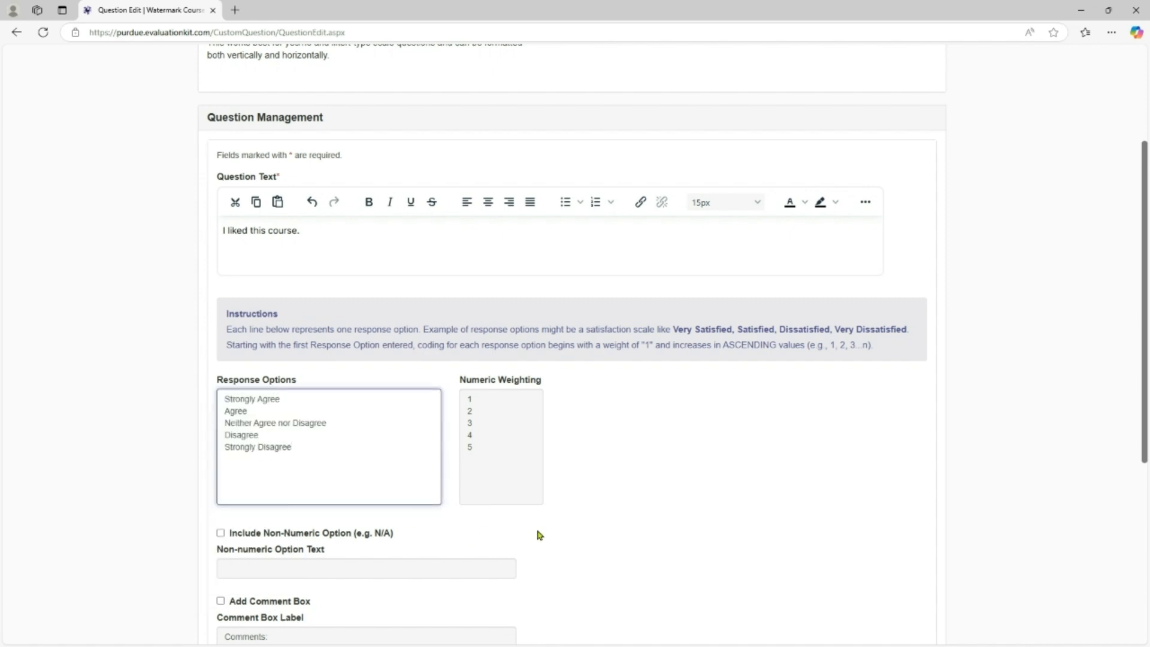
- Enable reverse coding of the response options and save the new question to the survey
scroll(541, 533, "down", 4)
scroll(540, 533, "down", 1)
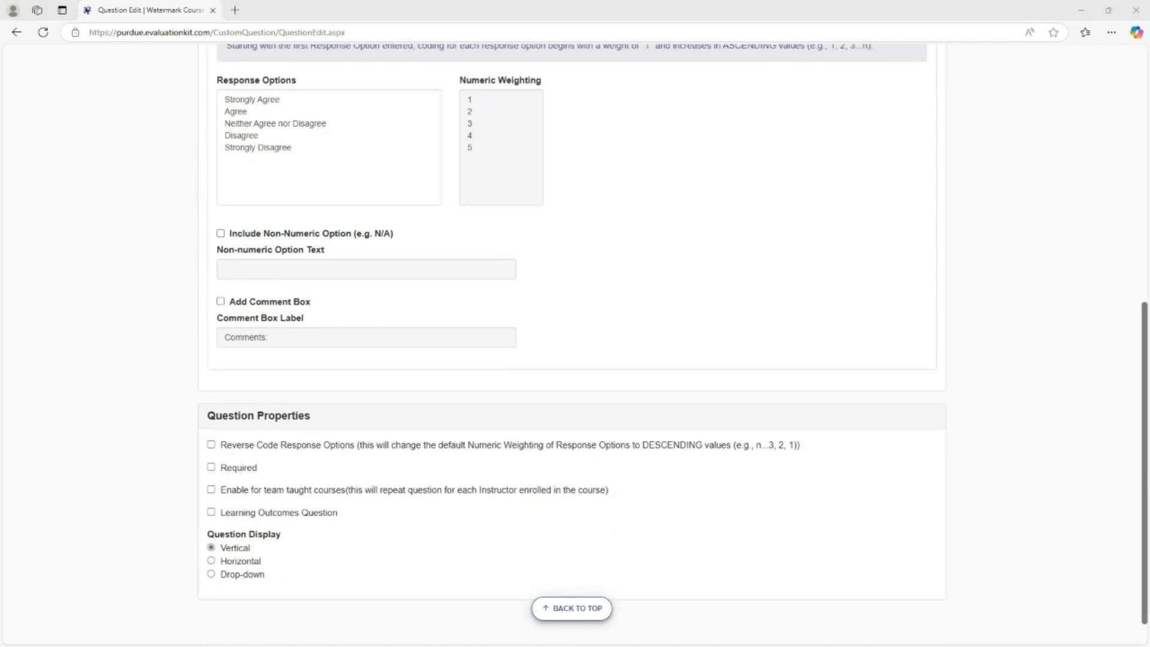
left_click(211, 445)
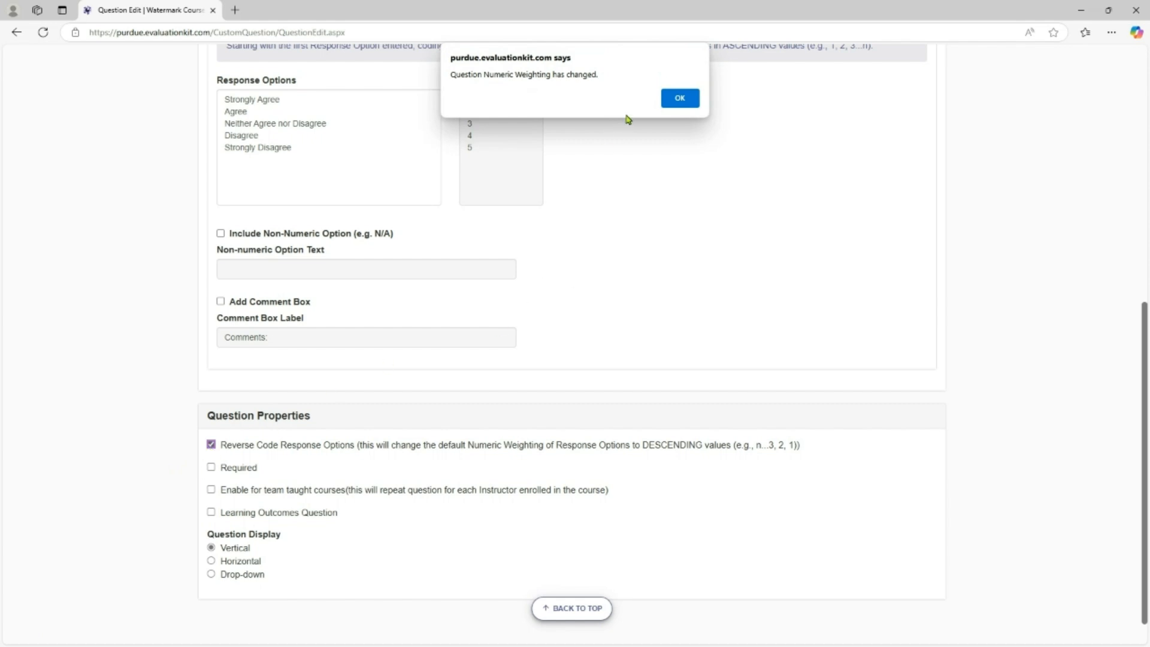
left_click(676, 102)
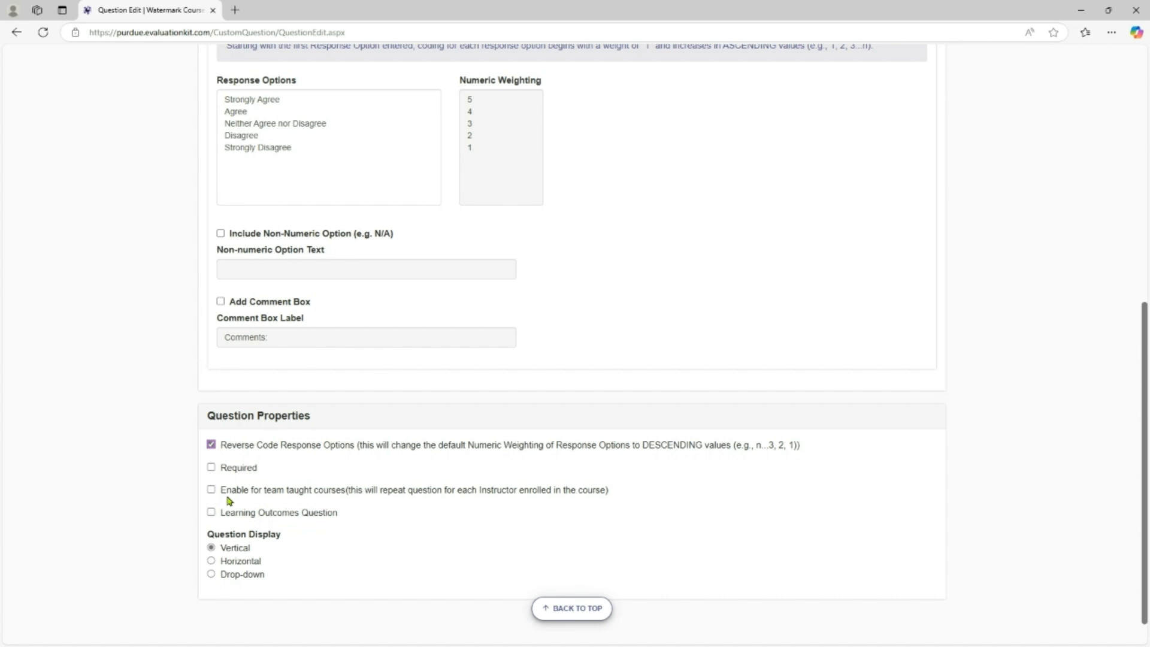
scroll(263, 499, "up", 8)
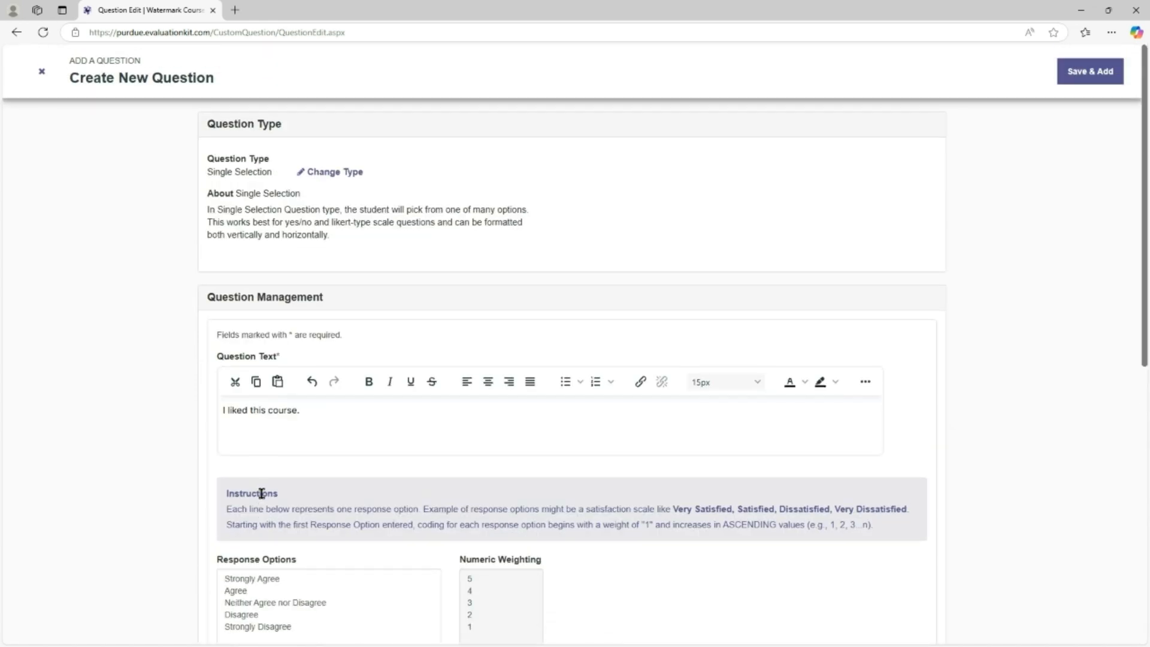
left_click(1100, 82)
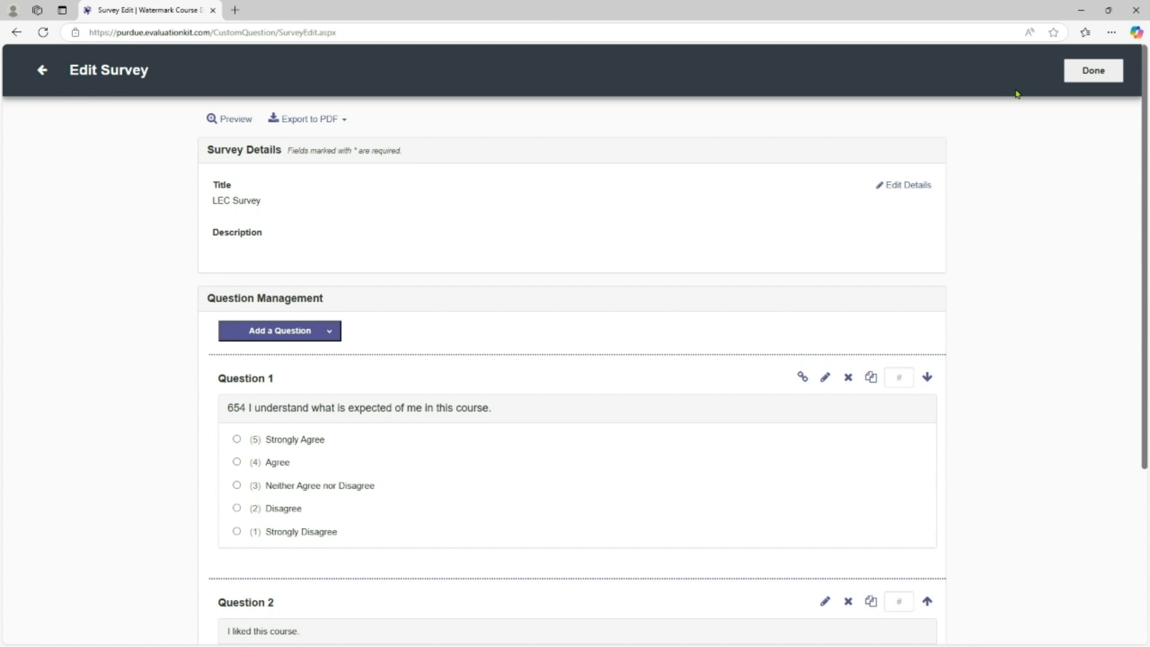
- Finish editing the survey and open the custom questions project "Training Project - Co-Admin 1/25"
left_click(1076, 77)
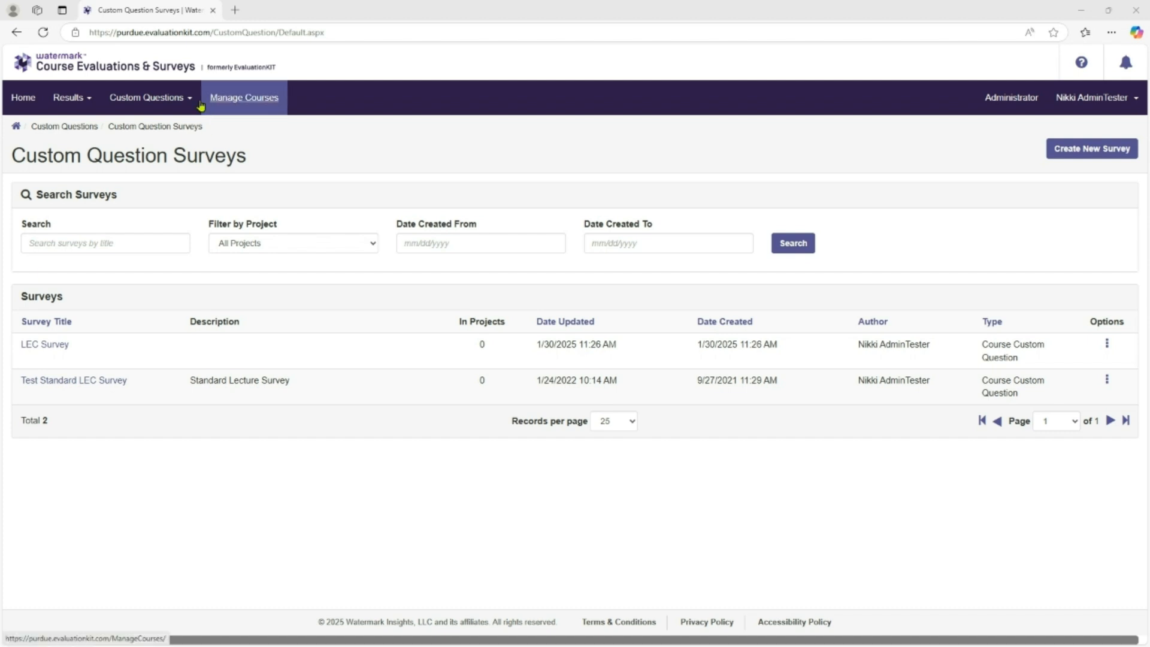
left_click(174, 97)
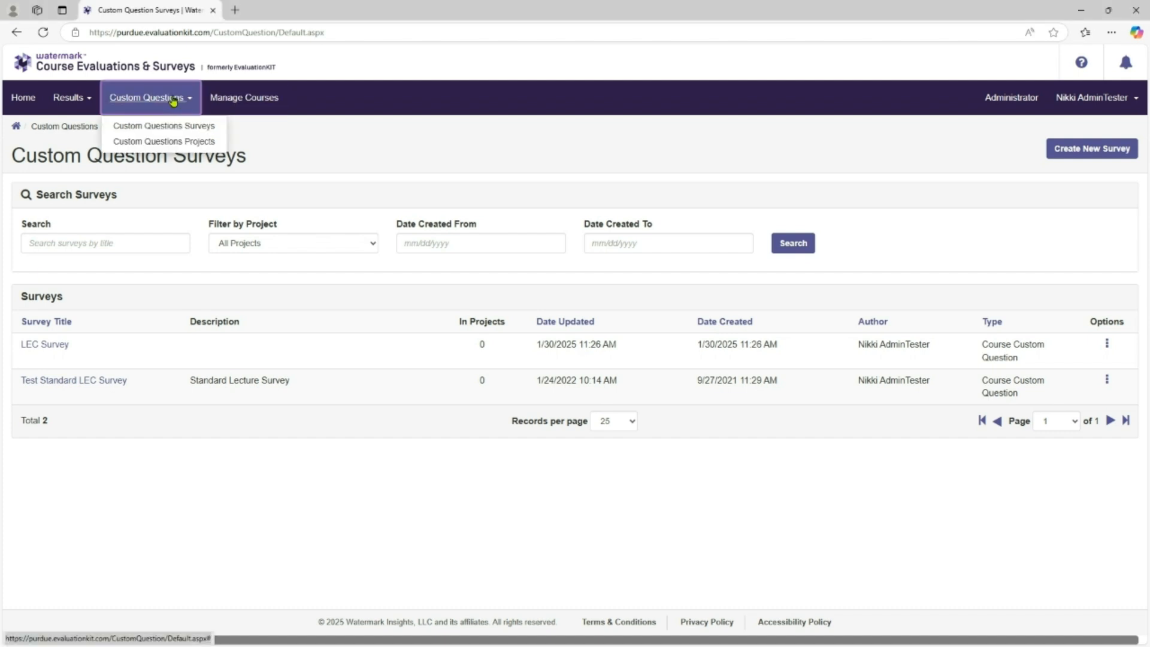
left_click(196, 148)
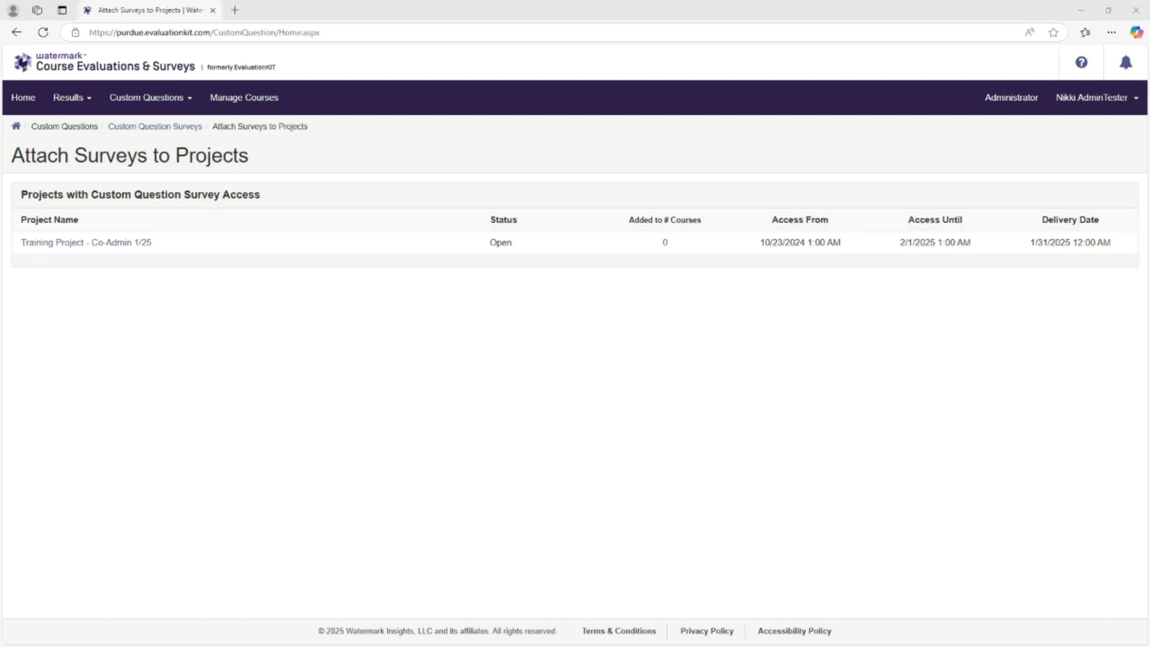
left_click(116, 246)
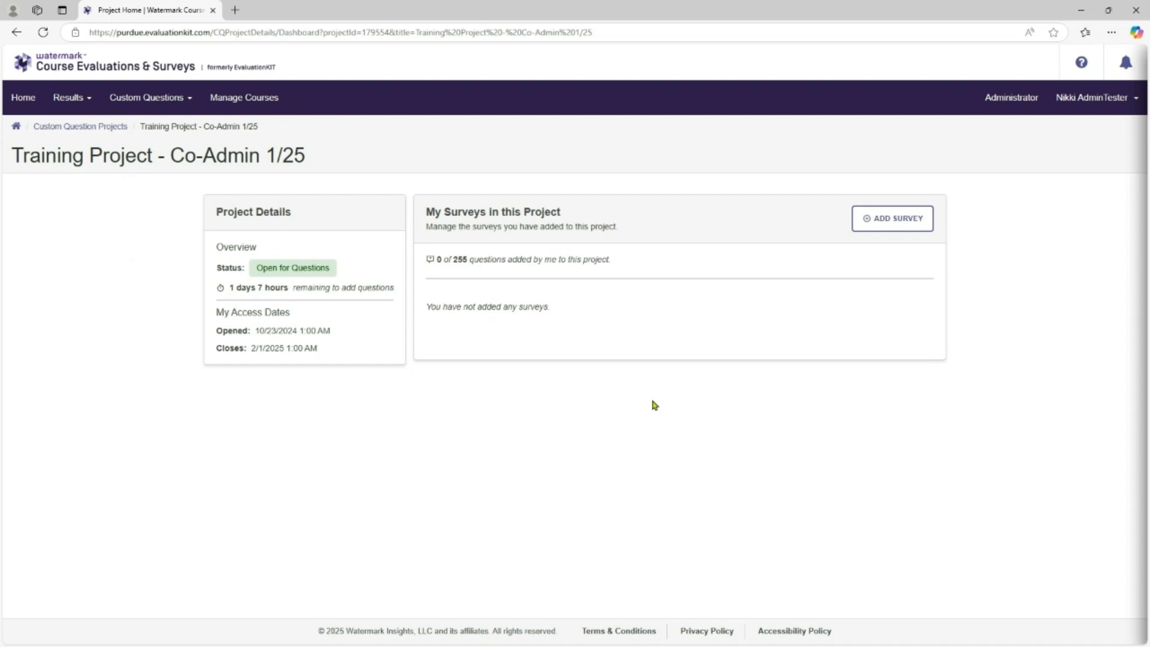
- Select LEC Survey as the survey to add to the project and proceed to choosing destinations
left_click(881, 219)
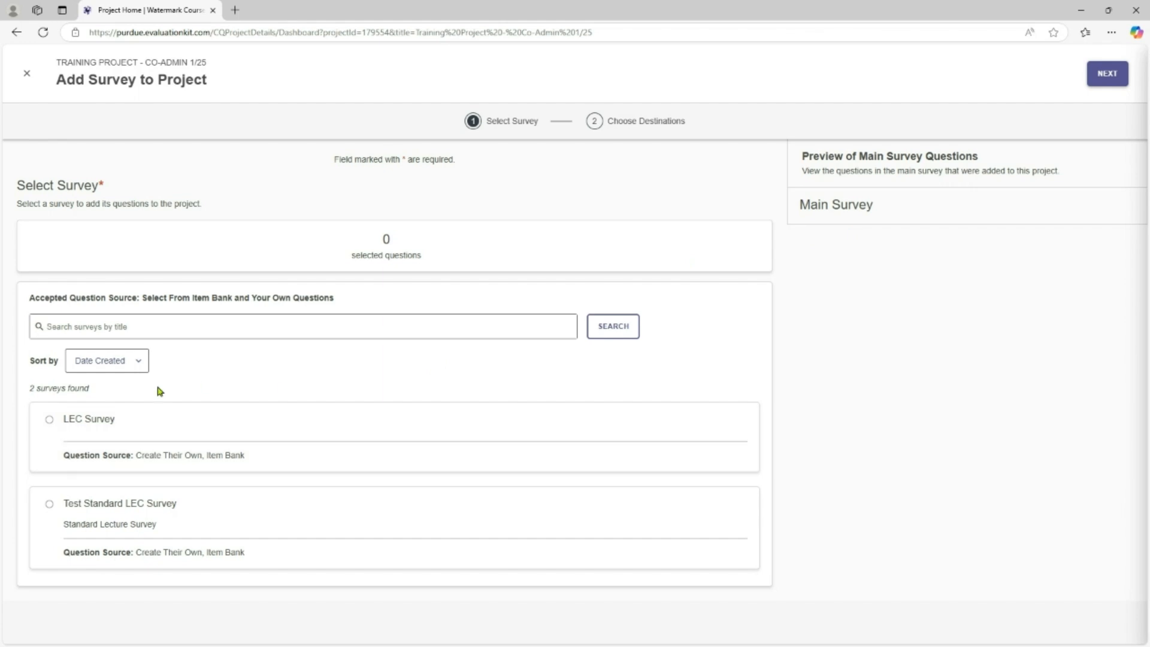
left_click(49, 420)
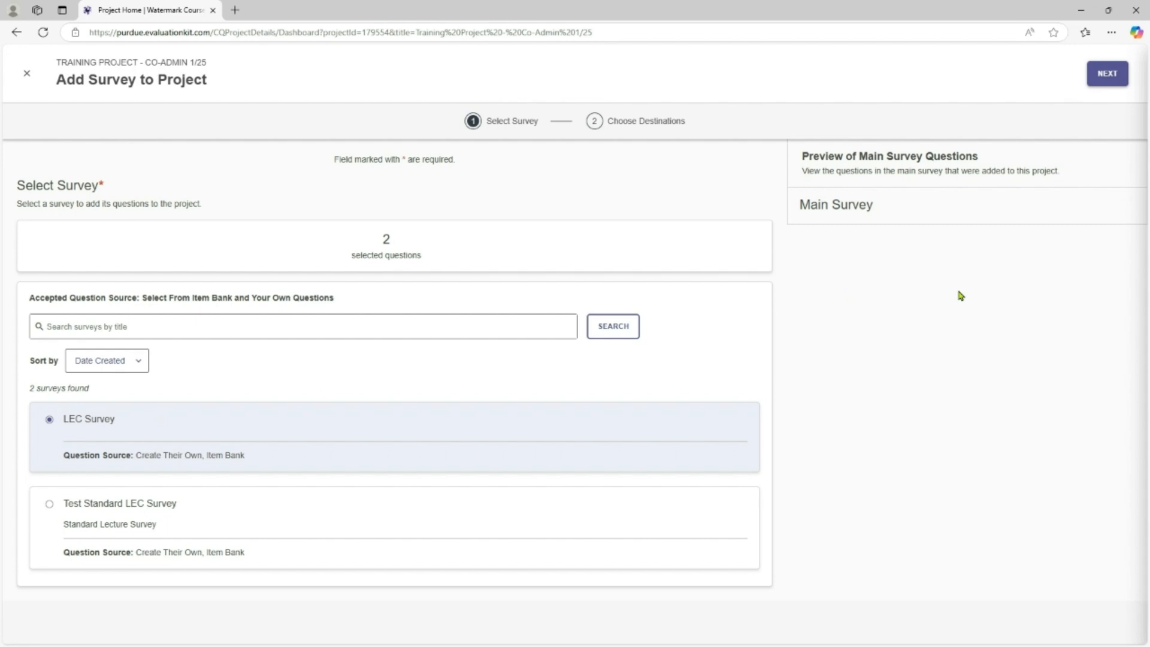
left_click(1118, 82)
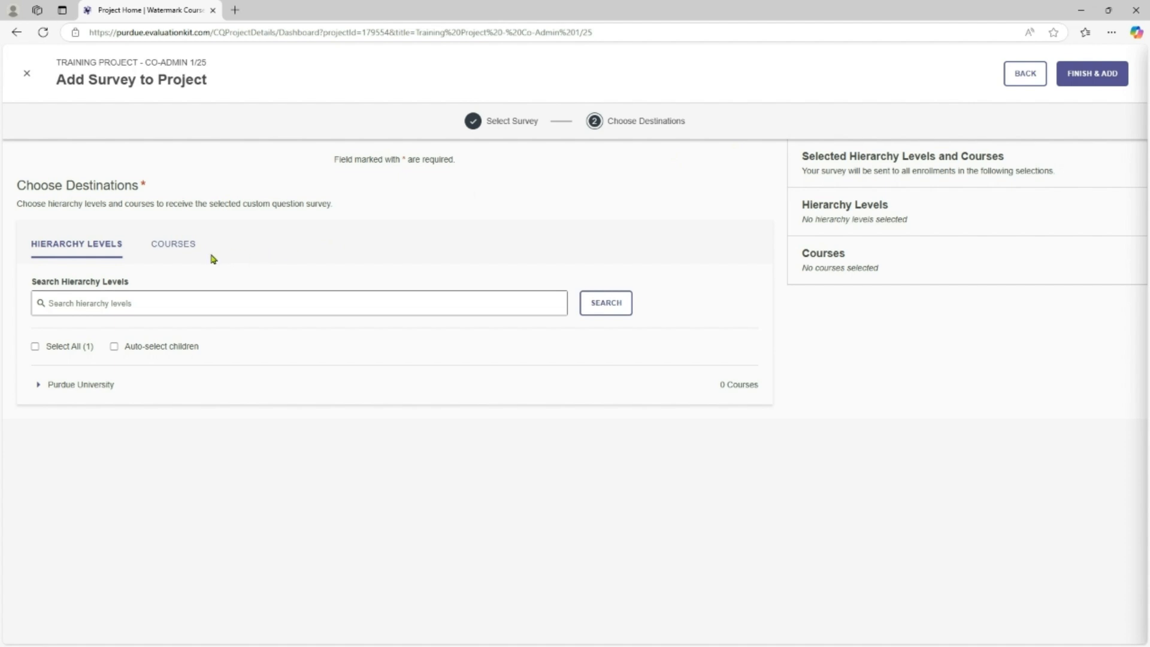
- Choose the ENE test courses CRSE.10500 and CRSE.10600 as destinations and finish adding the survey
left_click(173, 252)
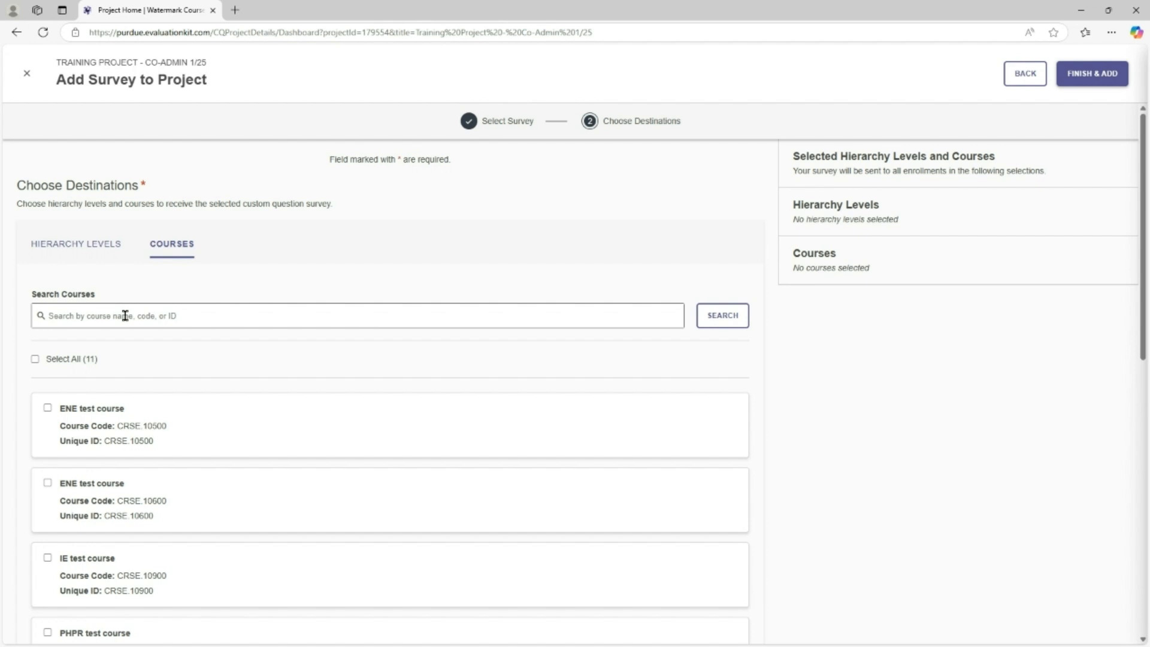
left_click(37, 362)
left_click(38, 364)
left_click(47, 408)
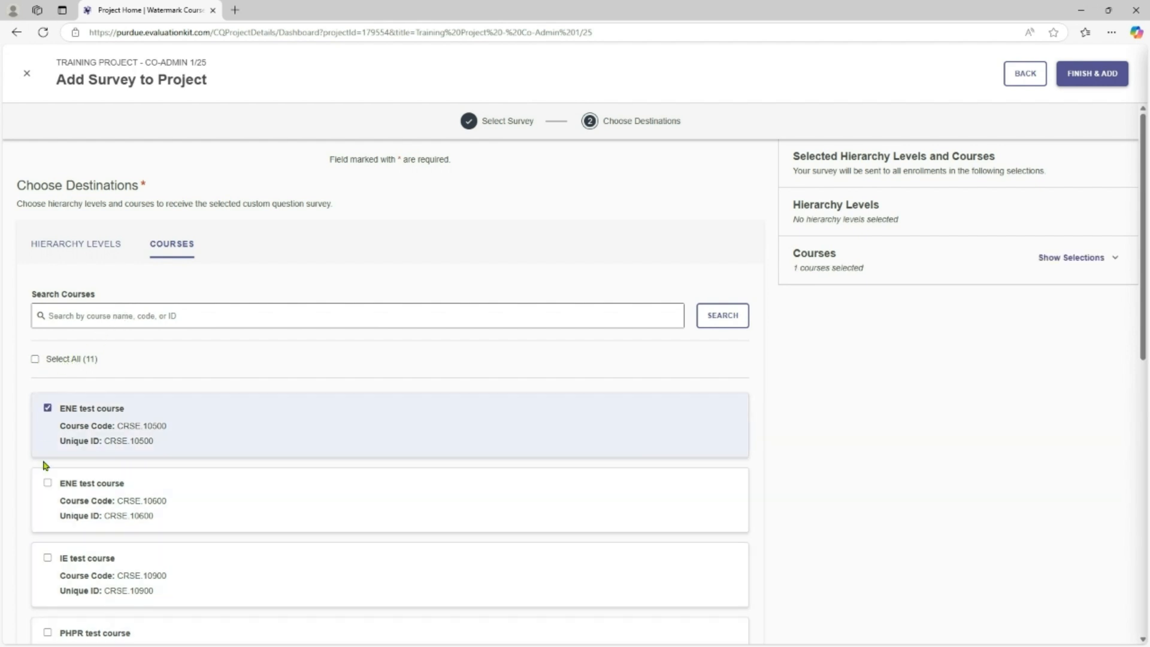
left_click(48, 486)
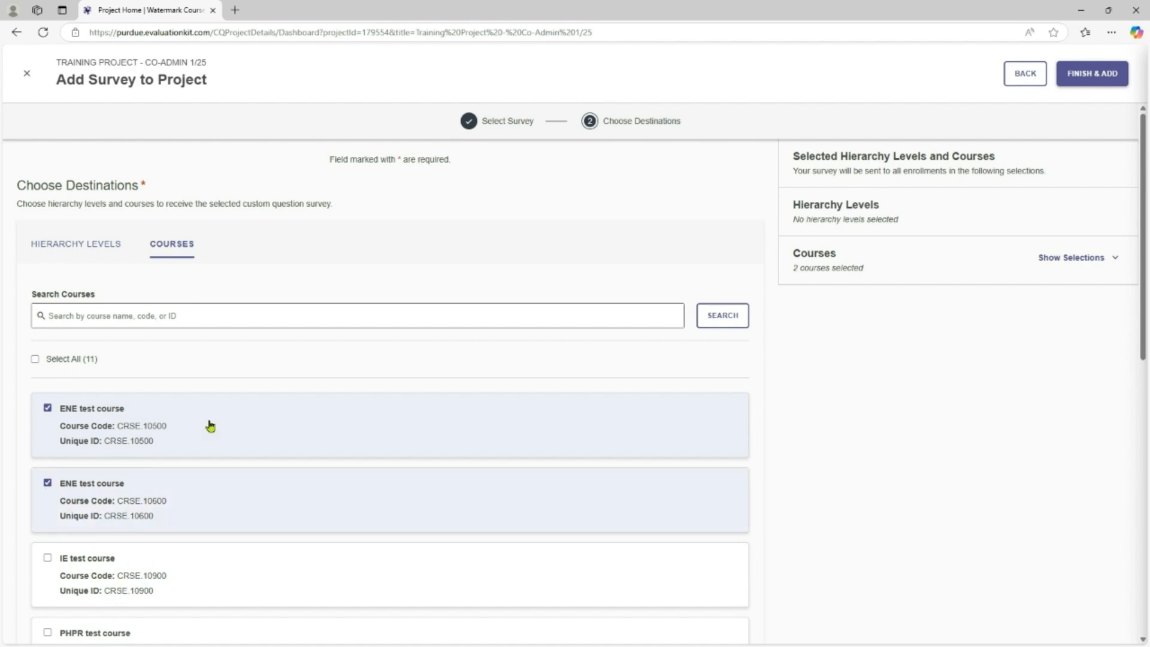
left_click(1117, 85)
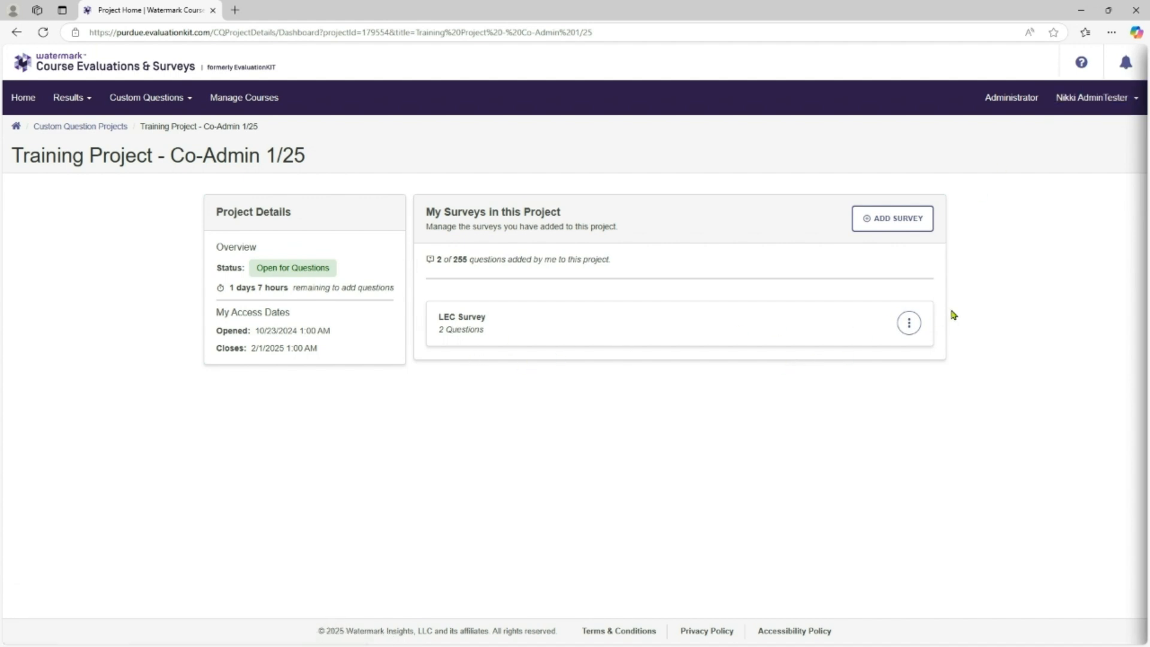
- Open the destination adjustment for LEC Survey in the project and show its selected courses
left_click(906, 326)
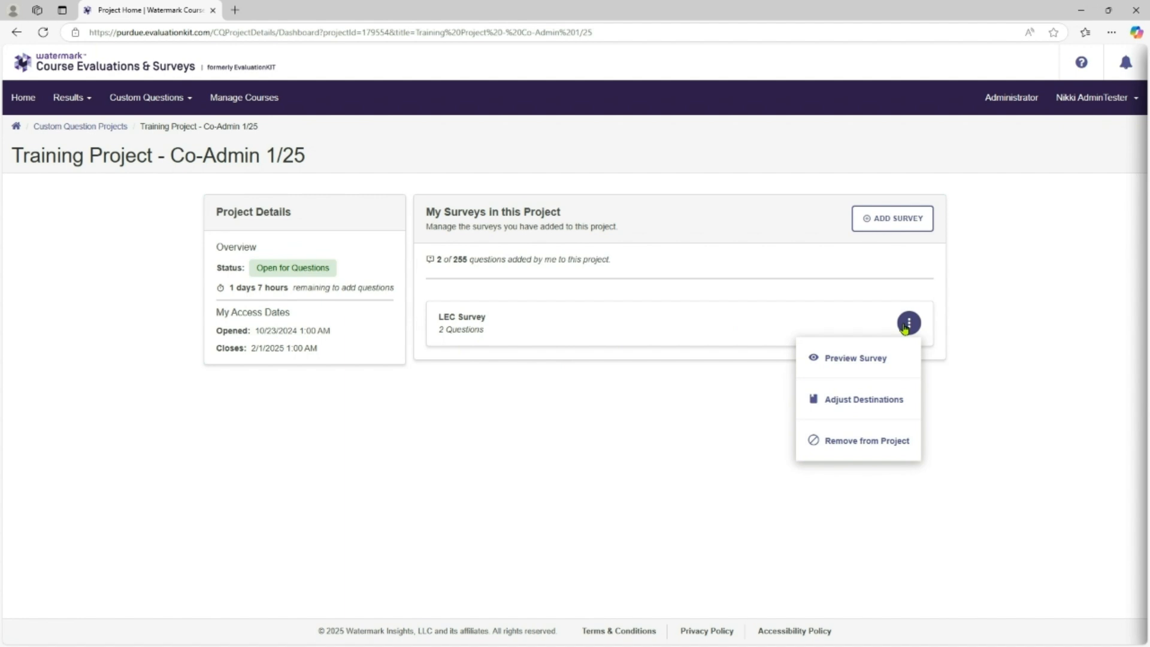
left_click(887, 410)
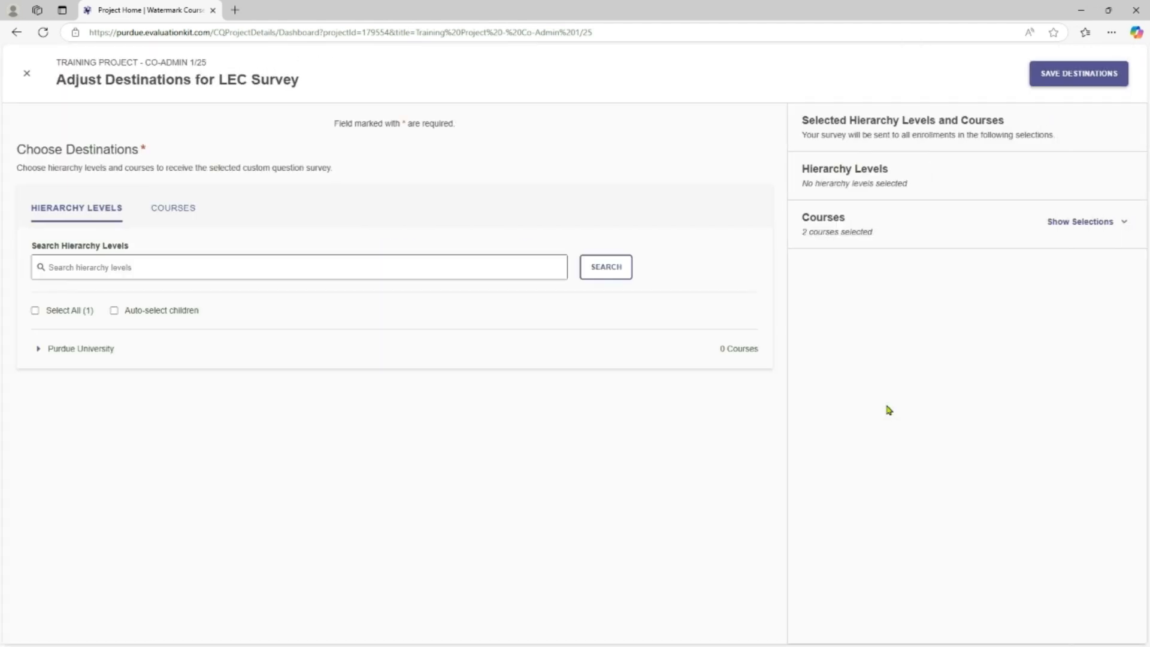
left_click(1085, 233)
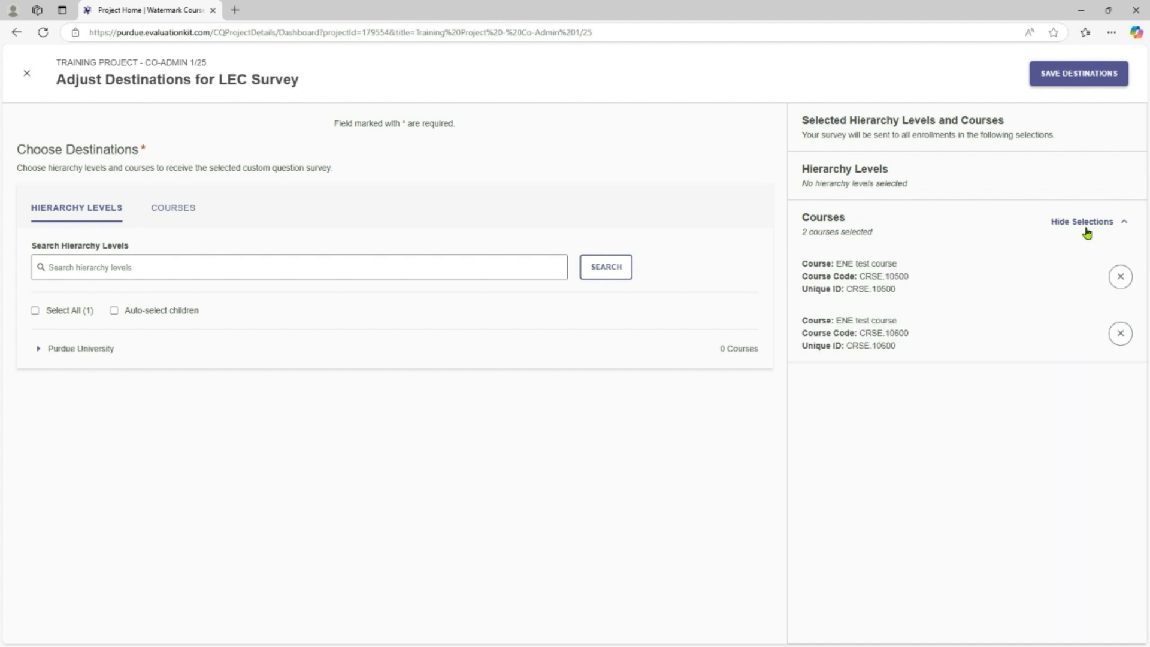